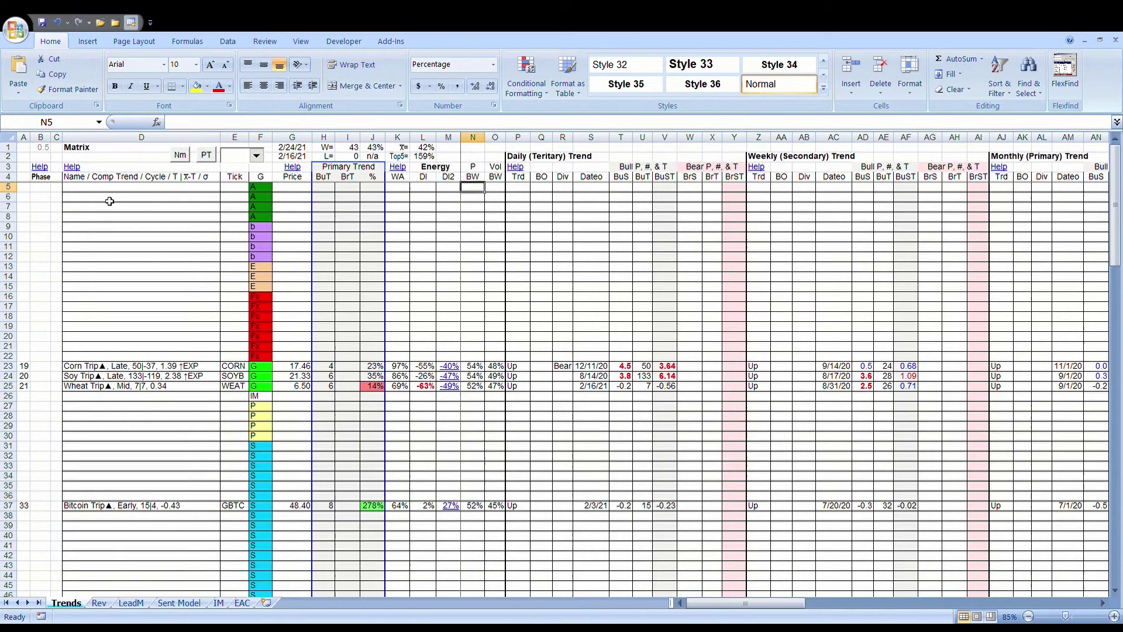
Step: Highlight the Name, Tick, Group and Price columns of the matrix in turn
left_click(109, 146)
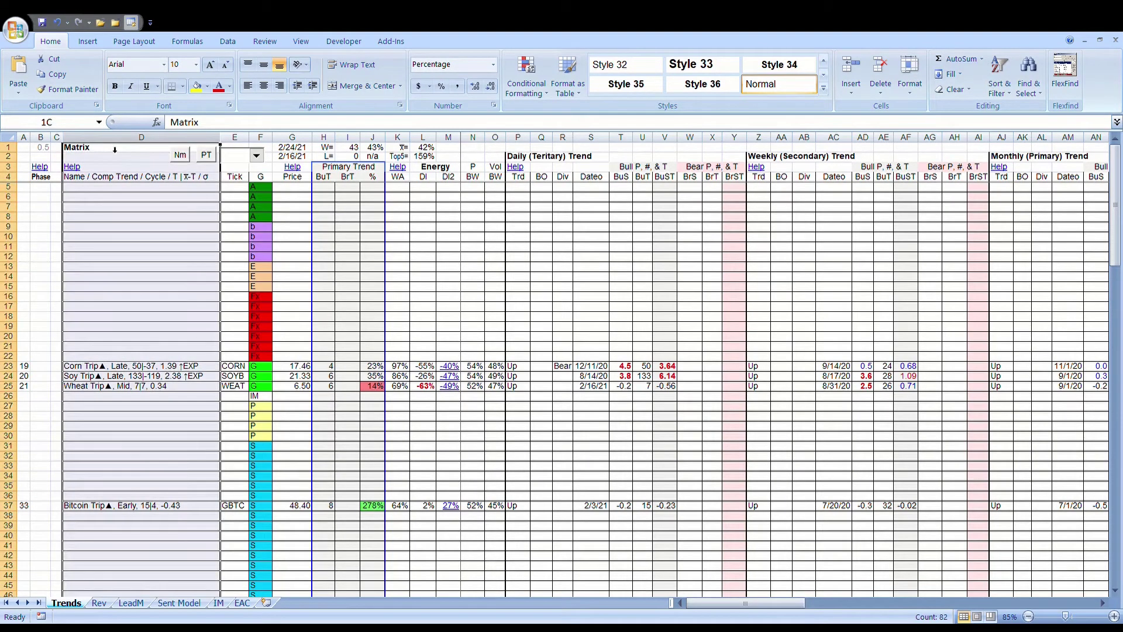
left_click_drag(204, 151, 299, 156)
left_click(292, 147)
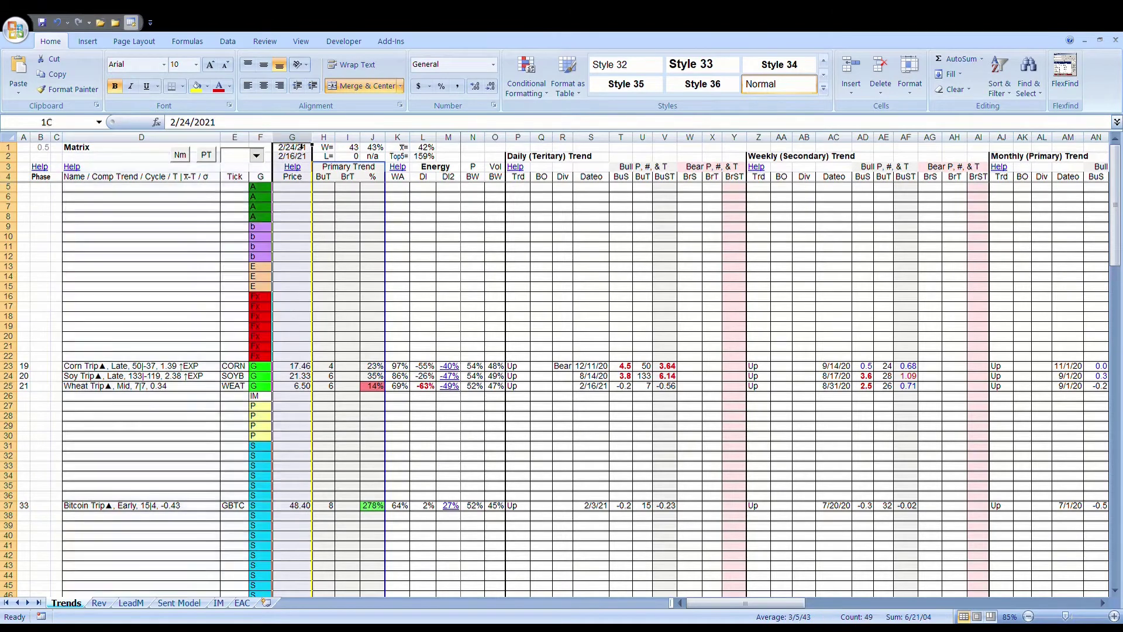
left_click(270, 140)
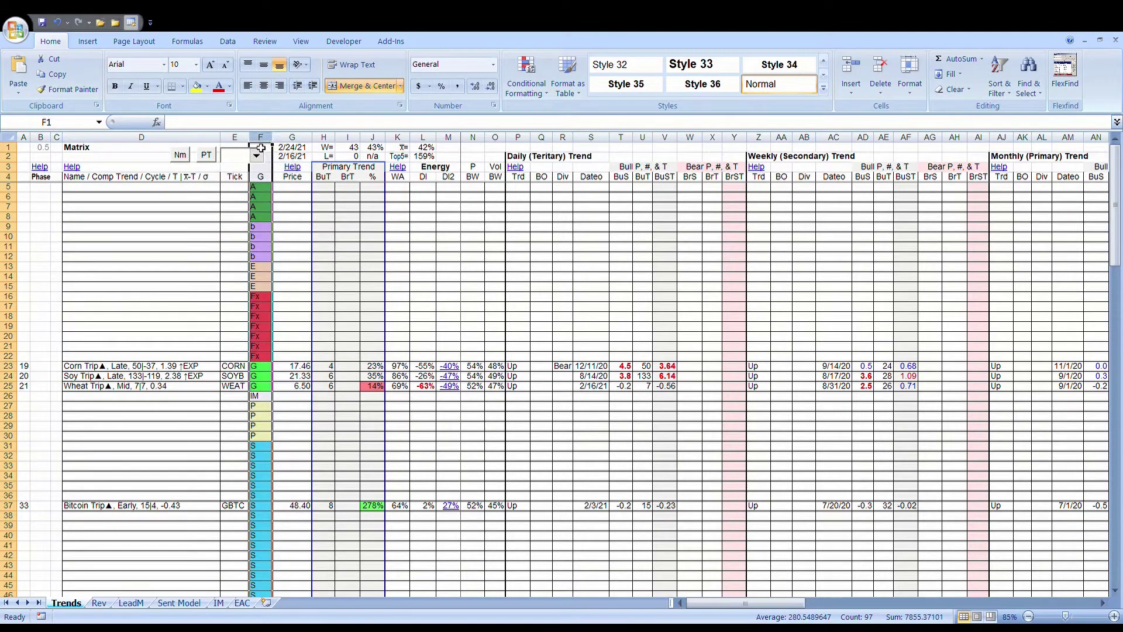
left_click(235, 139)
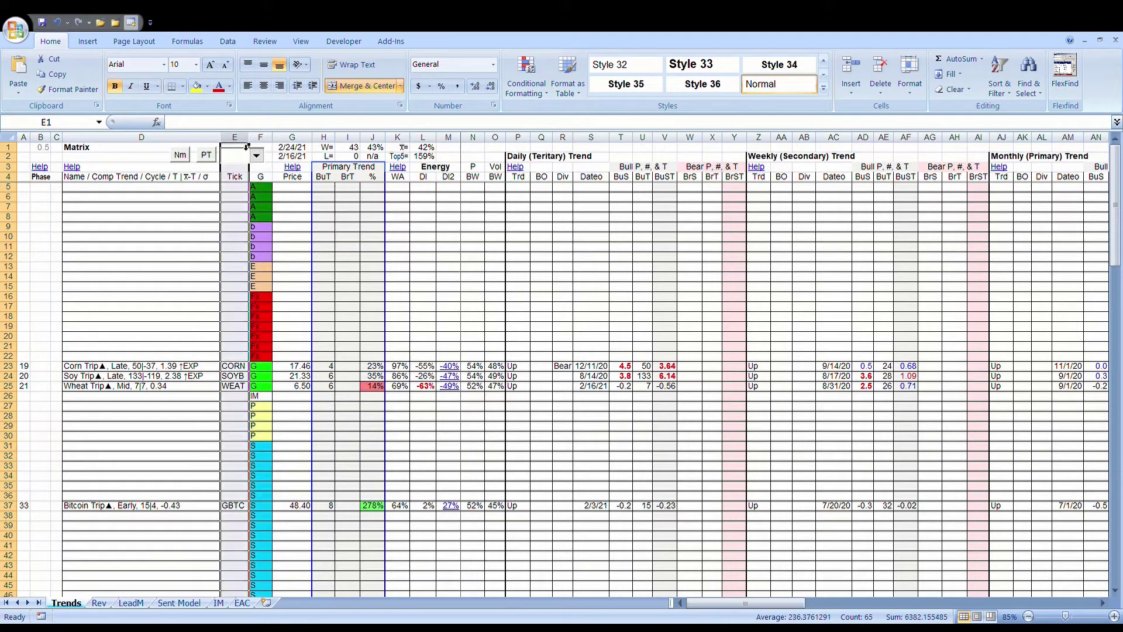
left_click(133, 146)
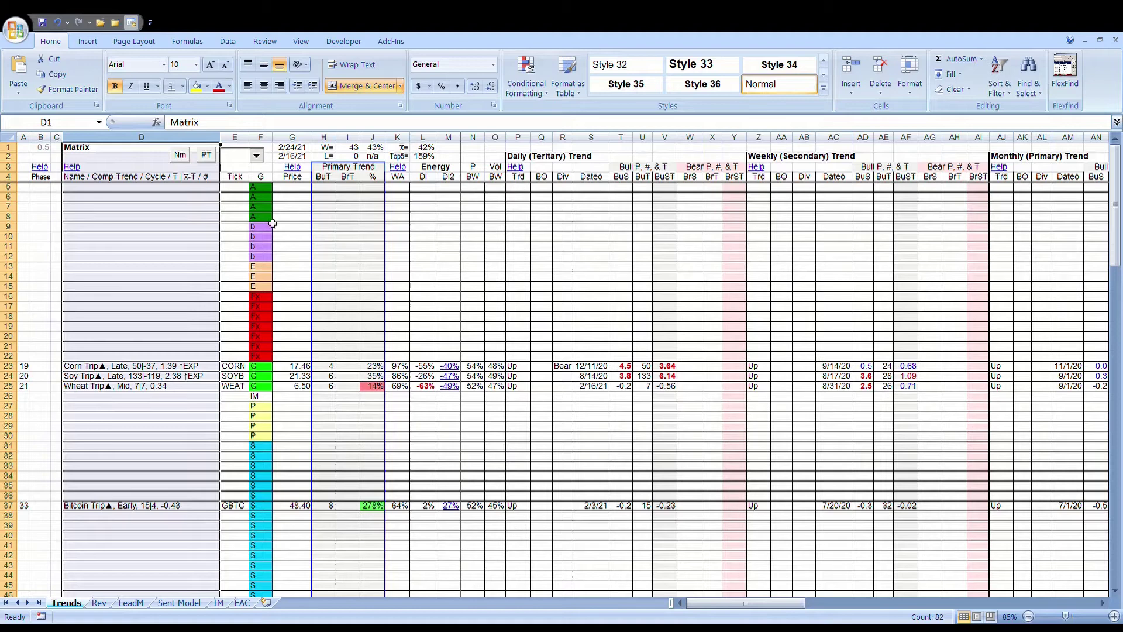
Step: Point out the A, b, G (Corn, Soy, Wheat) and IM cells in the Group column
left_click_drag(269, 191, 267, 257)
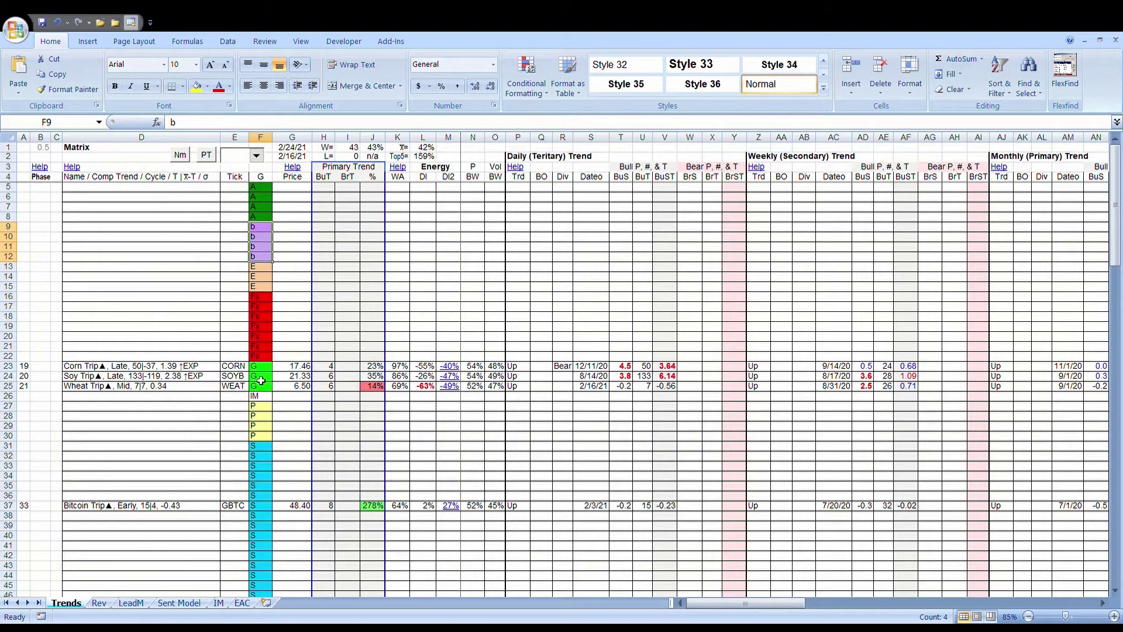
left_click_drag(267, 368, 261, 533)
left_click(268, 399)
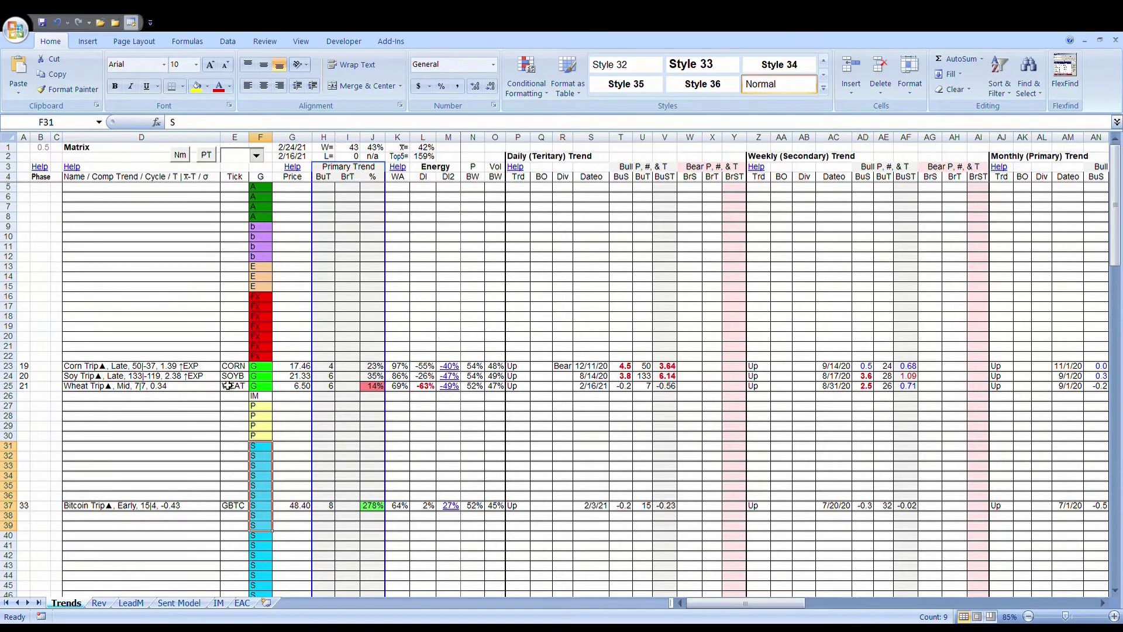
scroll(154, 269, "down", 2)
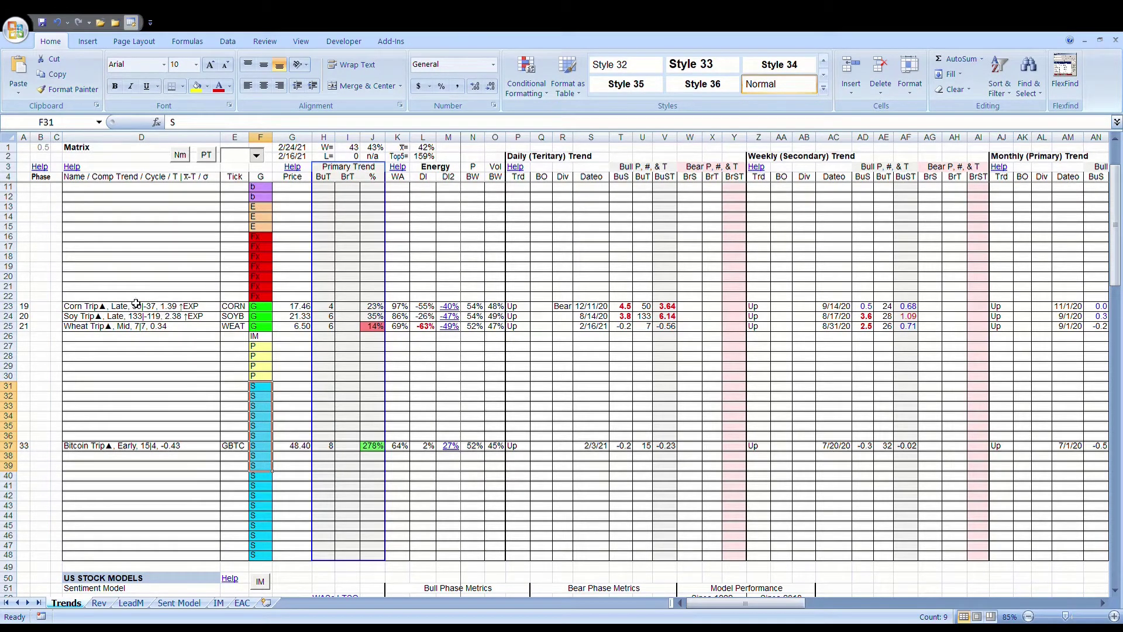
Step: Point out the Corn row's name, cycle text and phase number
left_click(176, 309)
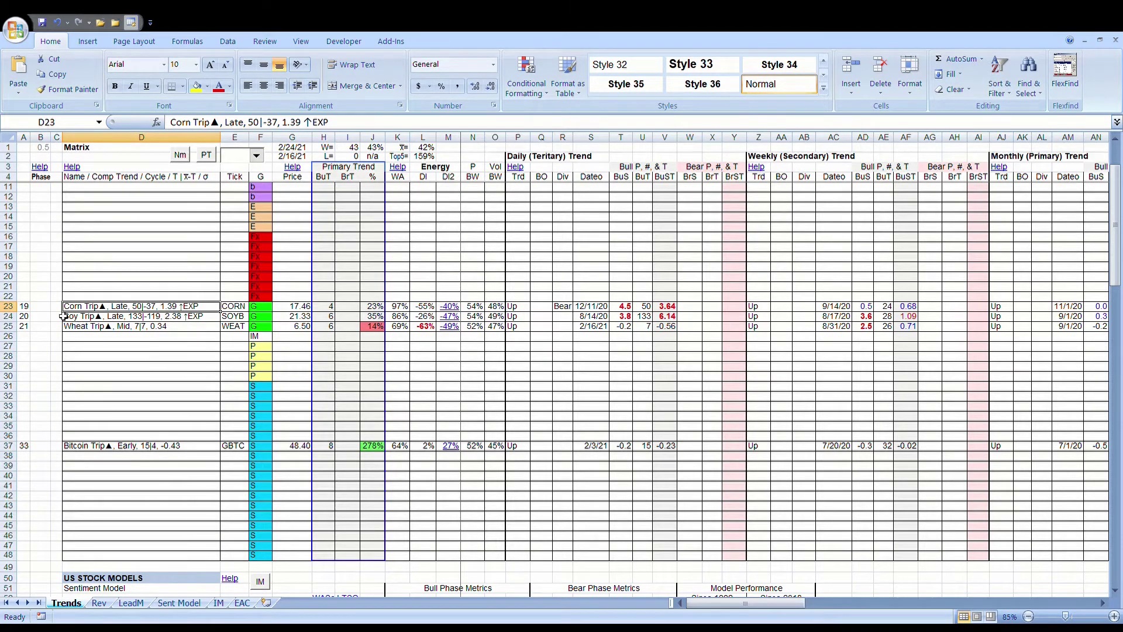
left_click(43, 308)
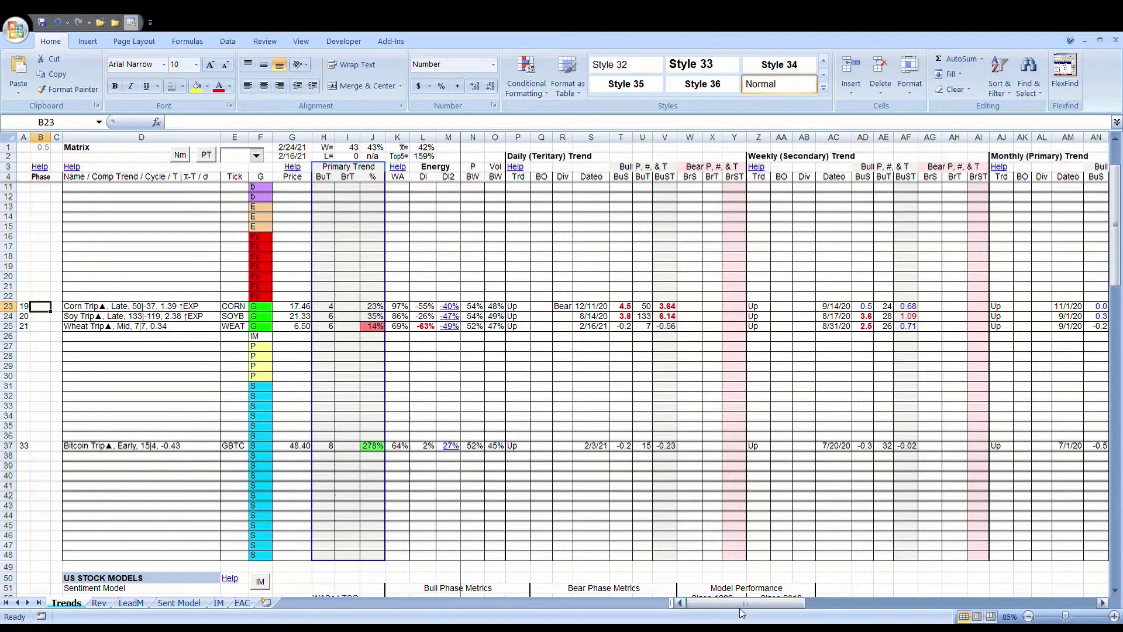
left_click_drag(742, 603, 897, 603)
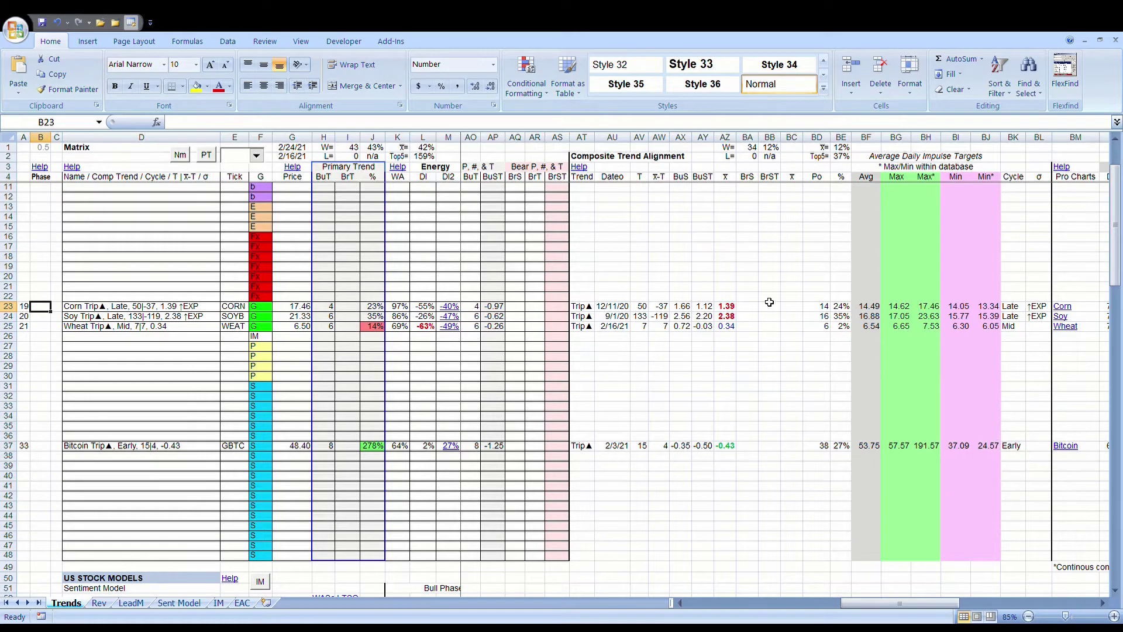
Step: Highlight the composite alignment score column AZ and the composite BuS and BuST columns
left_click(734, 139)
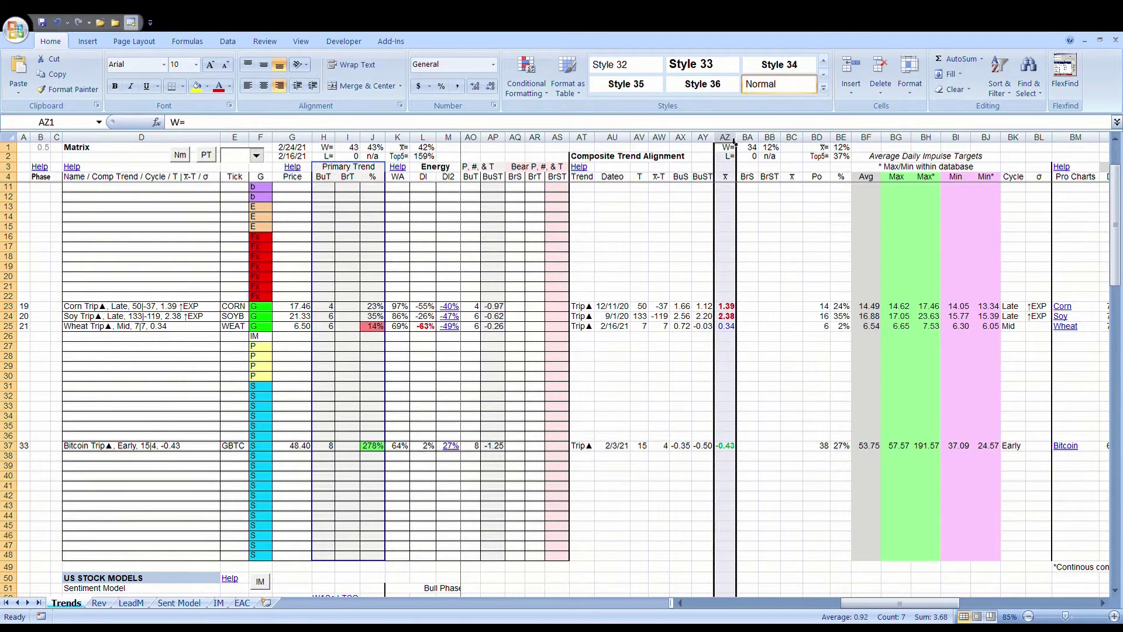
left_click(688, 138)
left_click(702, 137)
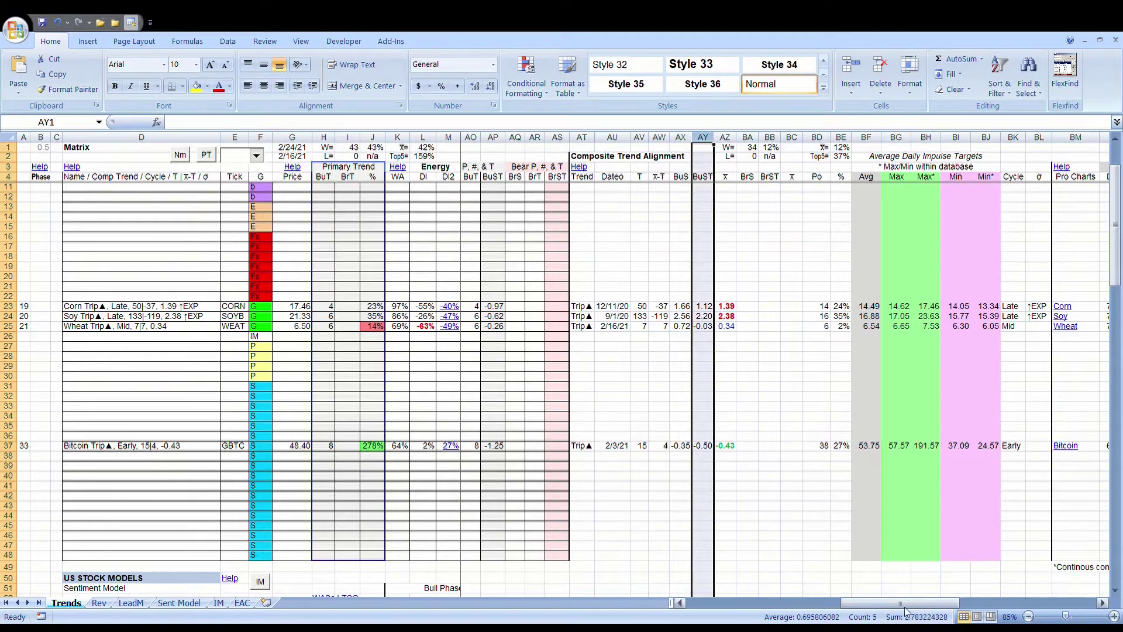
left_click_drag(905, 604, 747, 604)
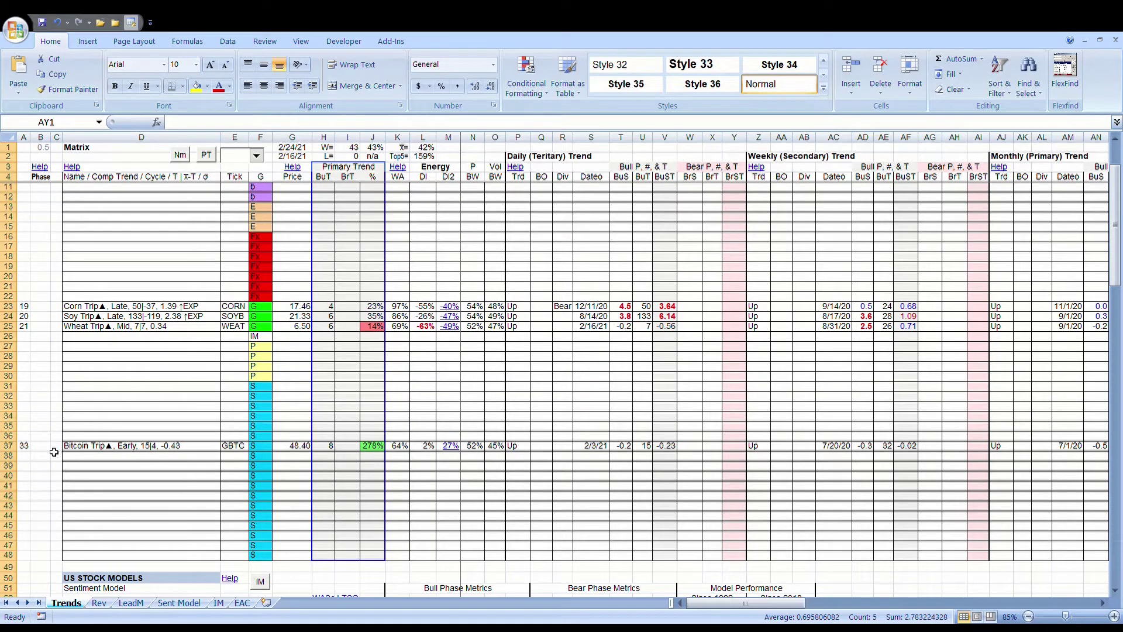
Step: Point out the Bitcoin and Wheat phase numbers, then select row 25 for Wheat
left_click(54, 449)
left_click(44, 329)
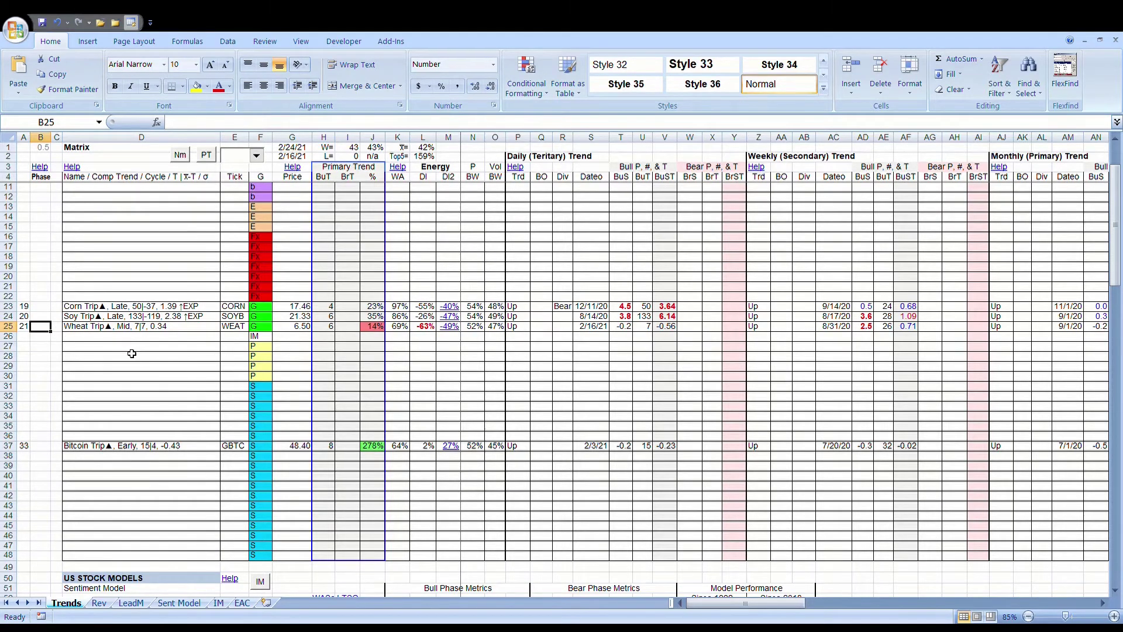
left_click(11, 329)
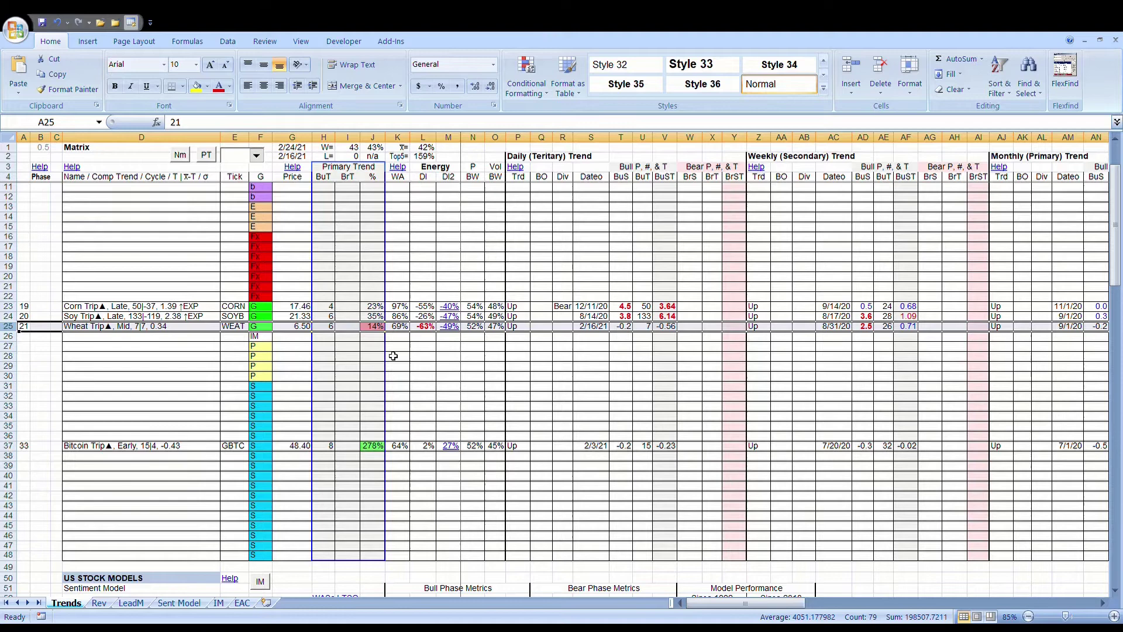
left_click_drag(732, 603, 903, 592)
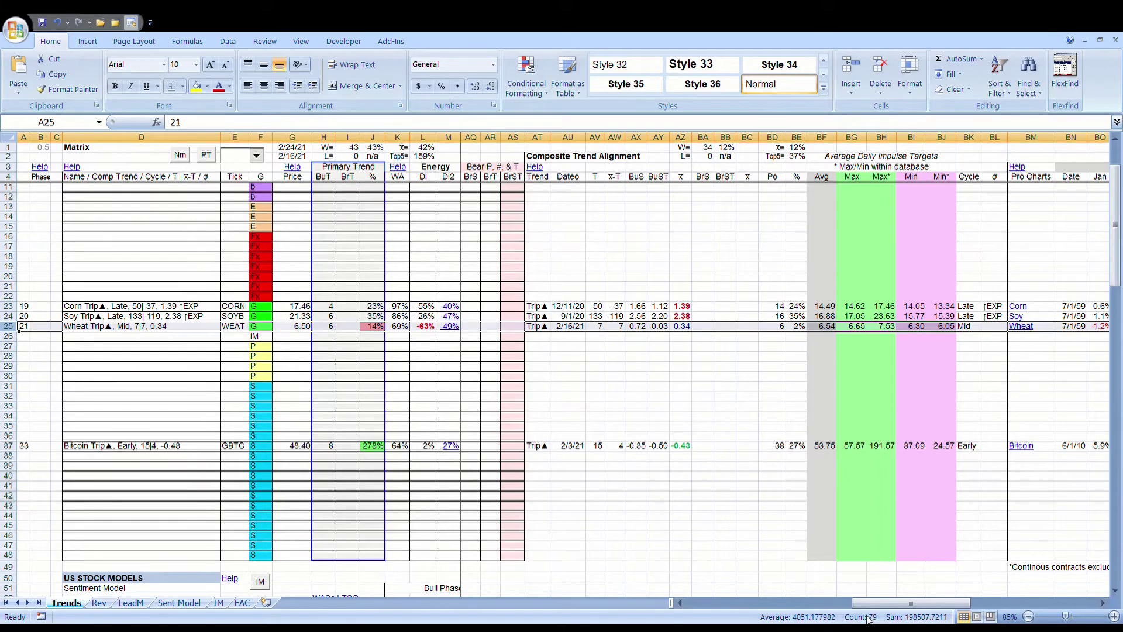
left_click_drag(868, 603, 734, 604)
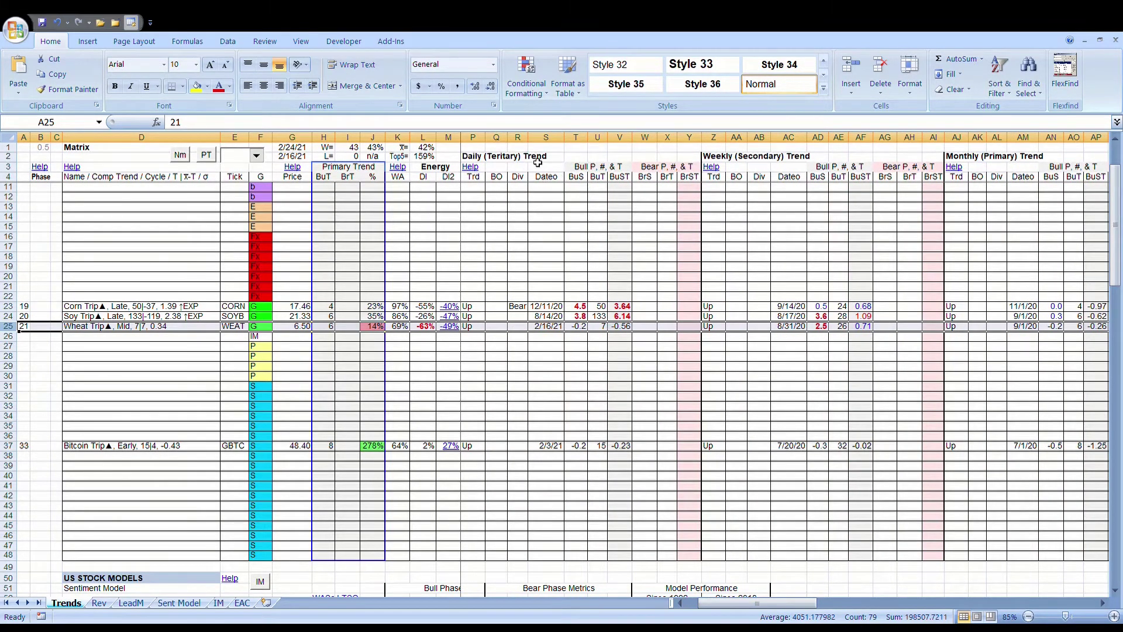
Step: Select daily BuS column T, then BuST column V, and scroll right to the weekly values
left_click(576, 138)
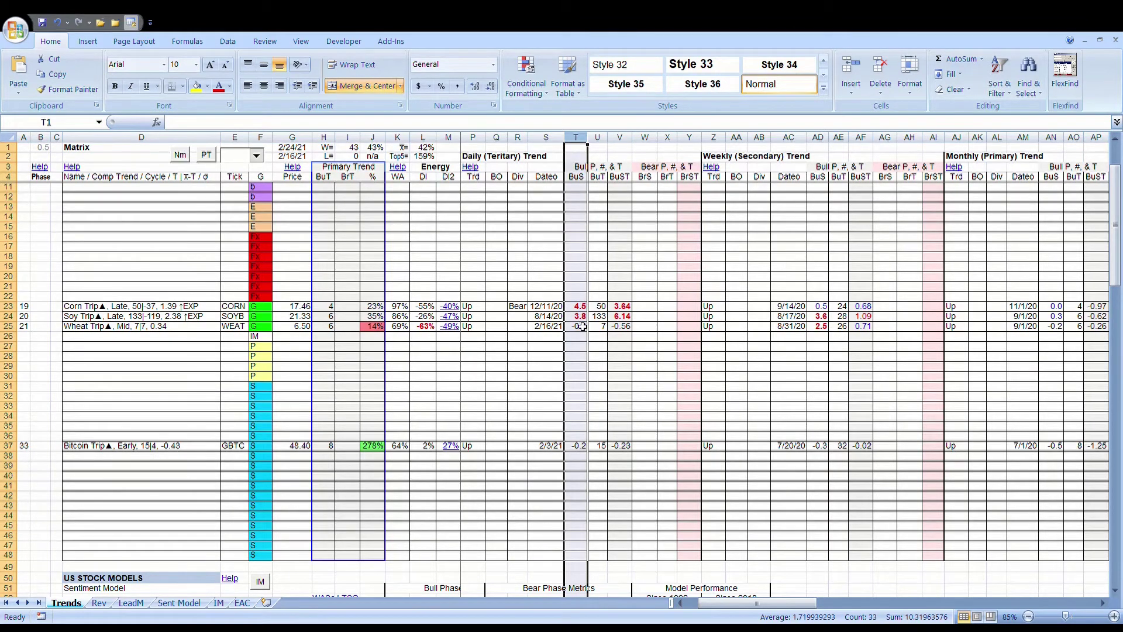
left_click(627, 138)
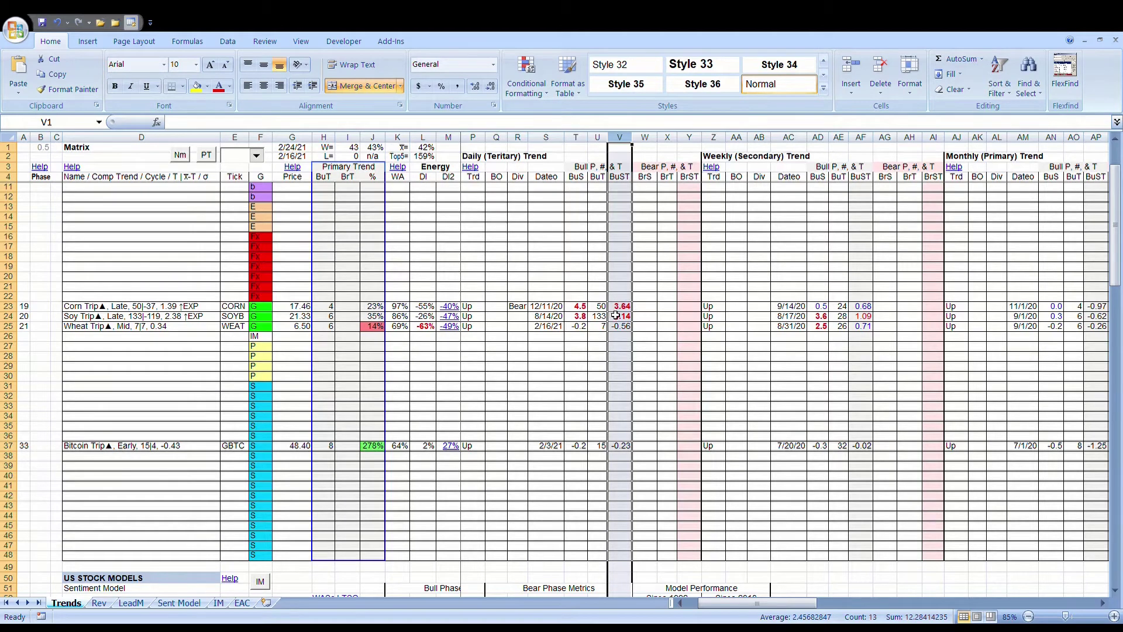
left_click_drag(777, 599, 795, 600)
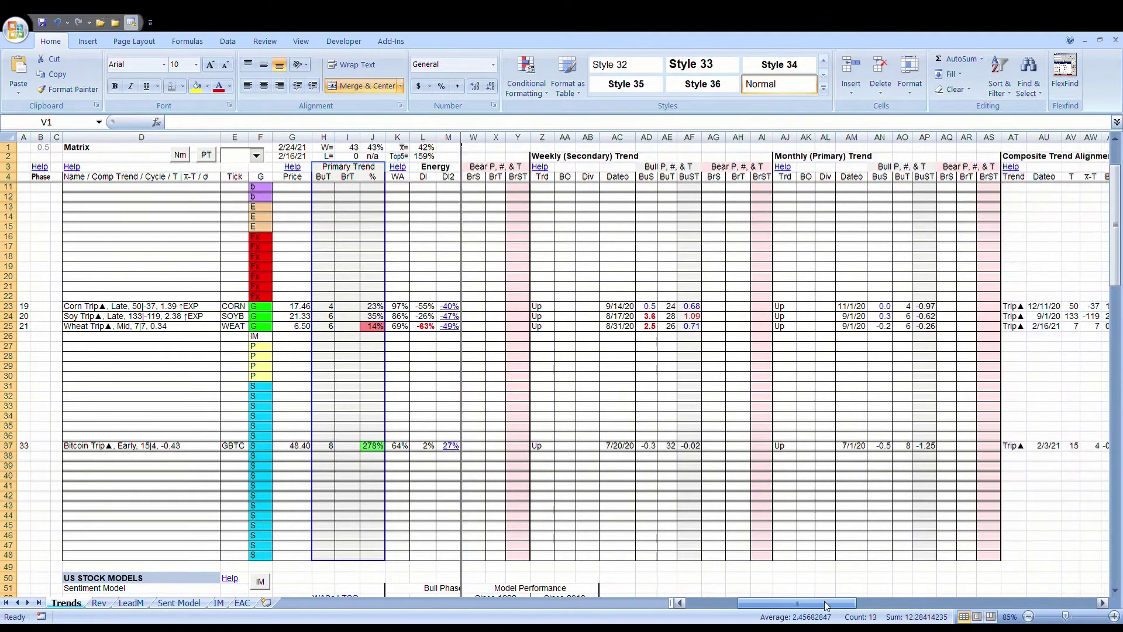
left_click_drag(826, 606, 832, 605)
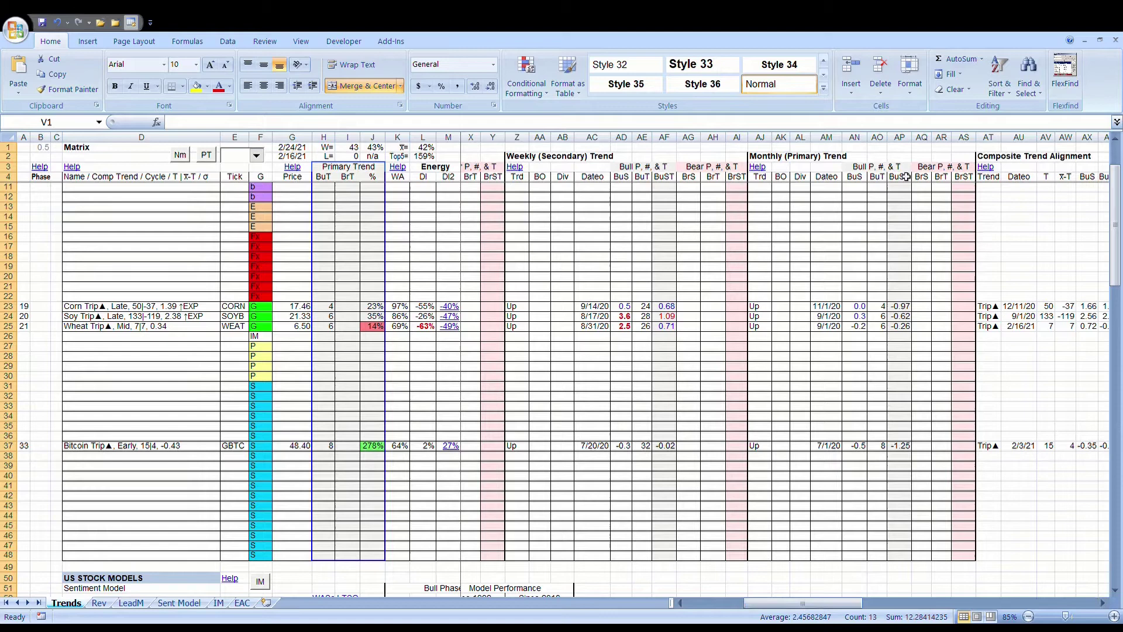
Step: Scroll left so column N follows the frozen Energy columns, showing daily BuST values
left_click_drag(784, 602, 727, 603)
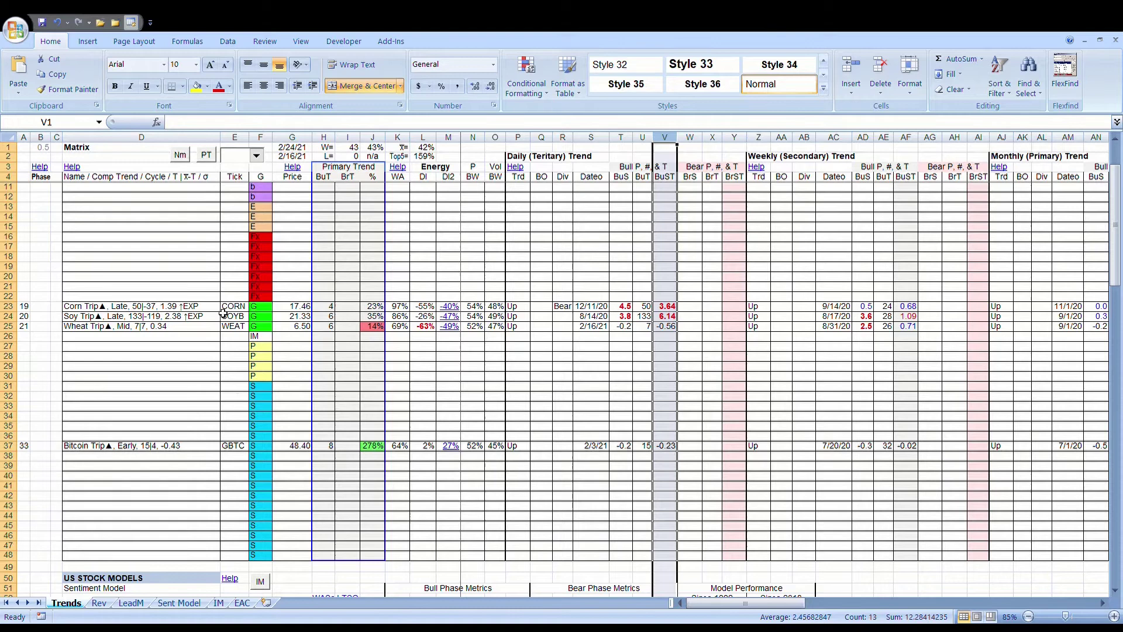
Step: Select columns N and O, the P and Vol BW columns
scroll(172, 273, "up", 2)
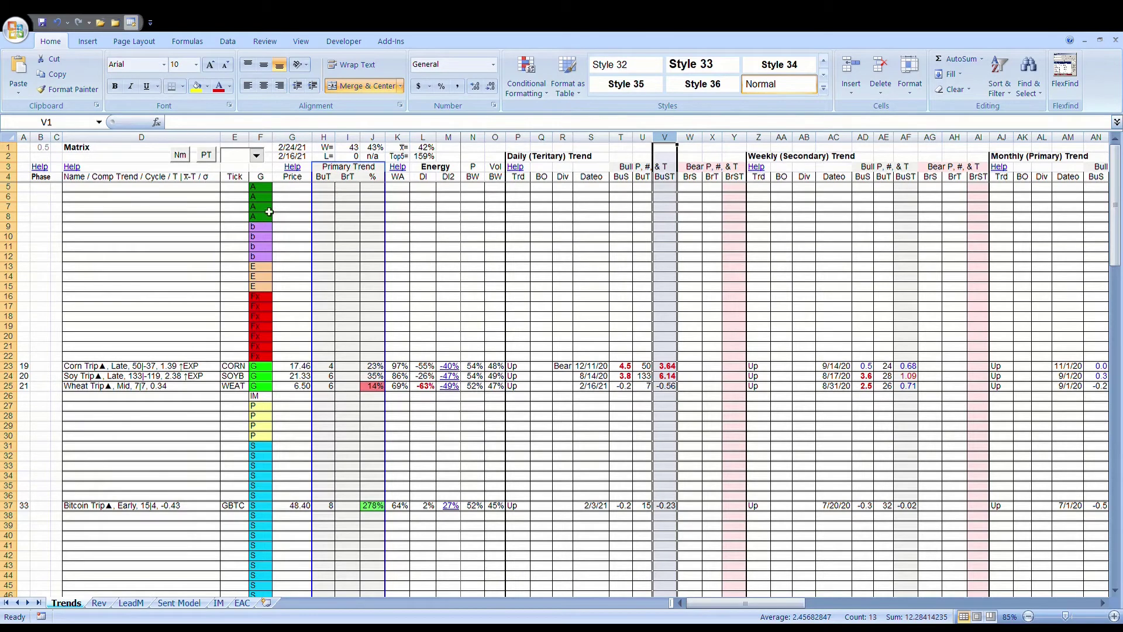
scroll(444, 351, "down", 2)
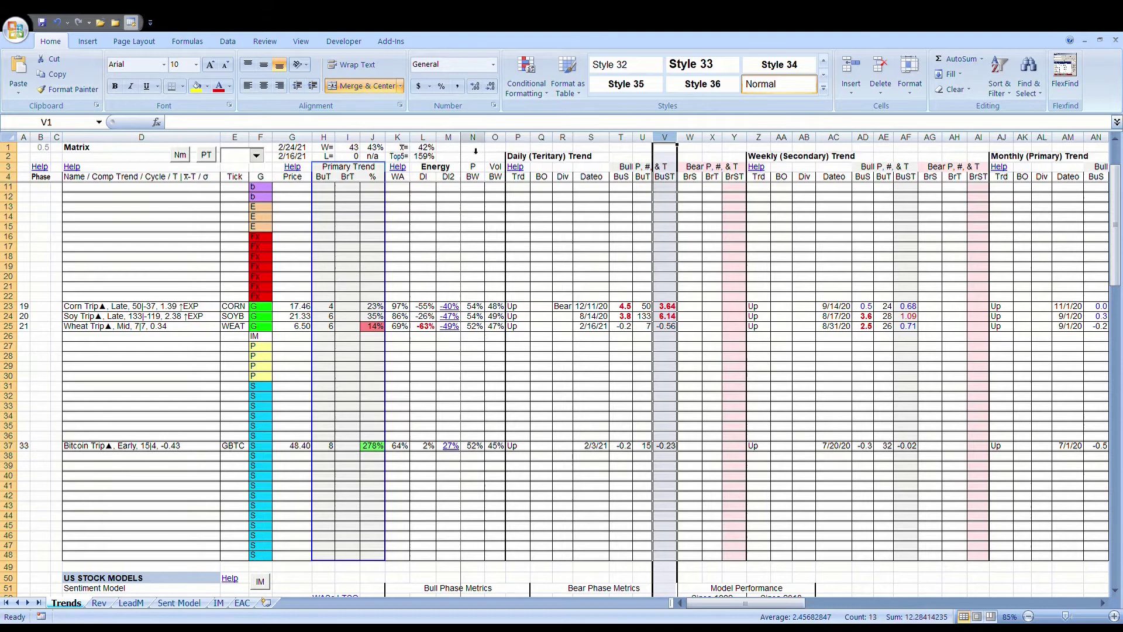
left_click_drag(480, 145, 495, 143)
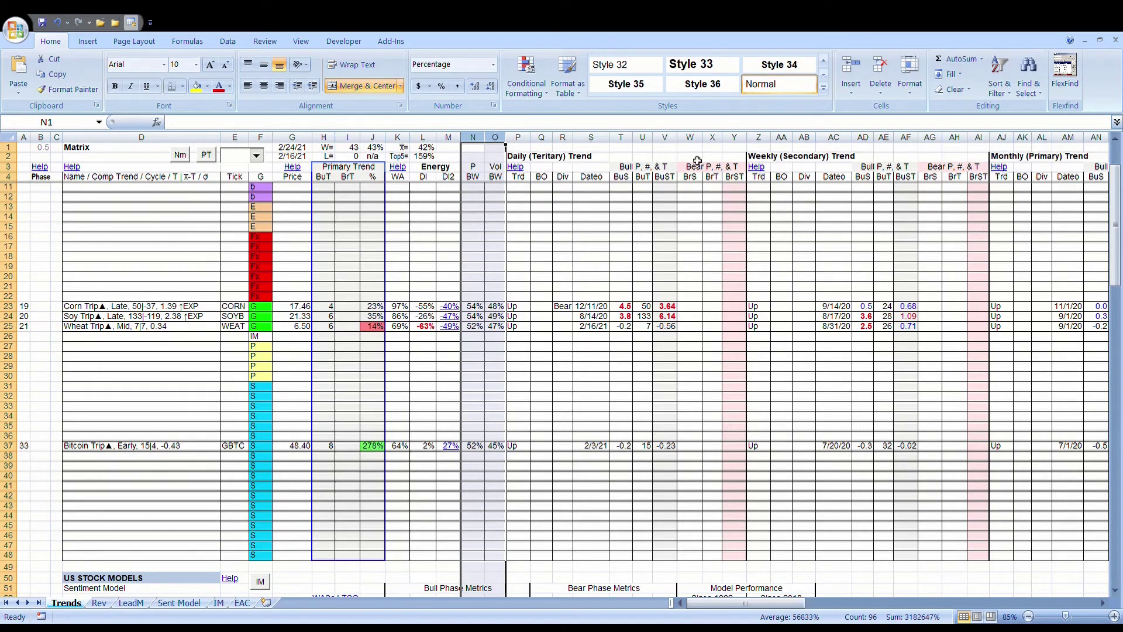
mouse_move(770, 604)
left_mouse_down()
mouse_move(816, 606)
mouse_move(775, 607)
left_mouse_up()
mouse_move(759, 600)
left_mouse_down()
mouse_move(855, 601)
mouse_move(745, 602)
left_mouse_up()
left_click_drag(787, 594, 941, 588)
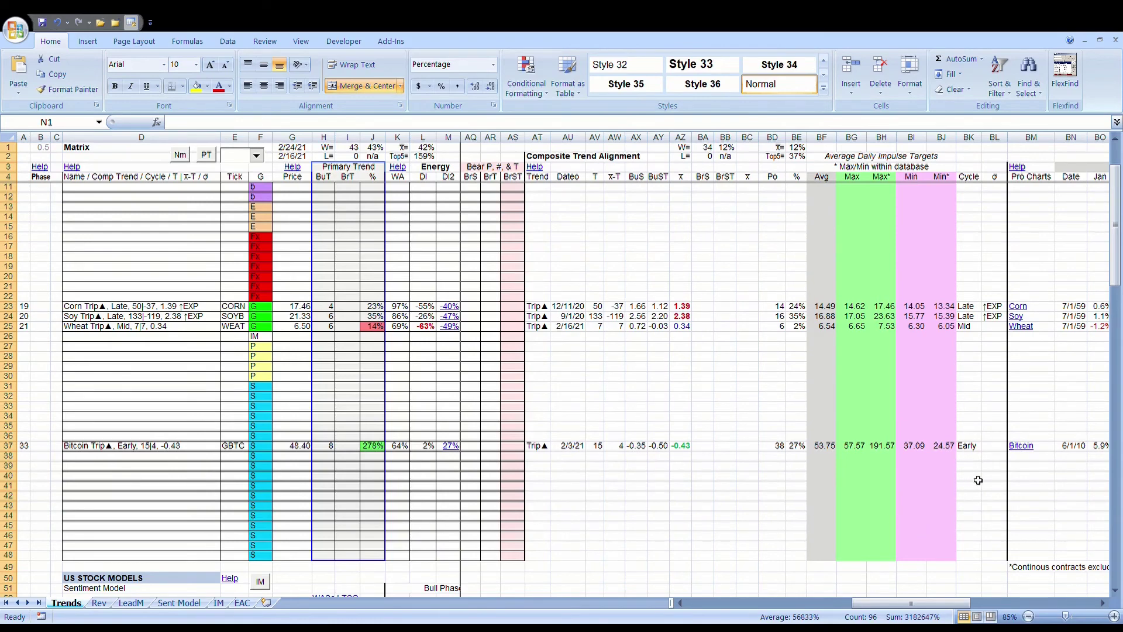
left_click_drag(936, 603, 773, 603)
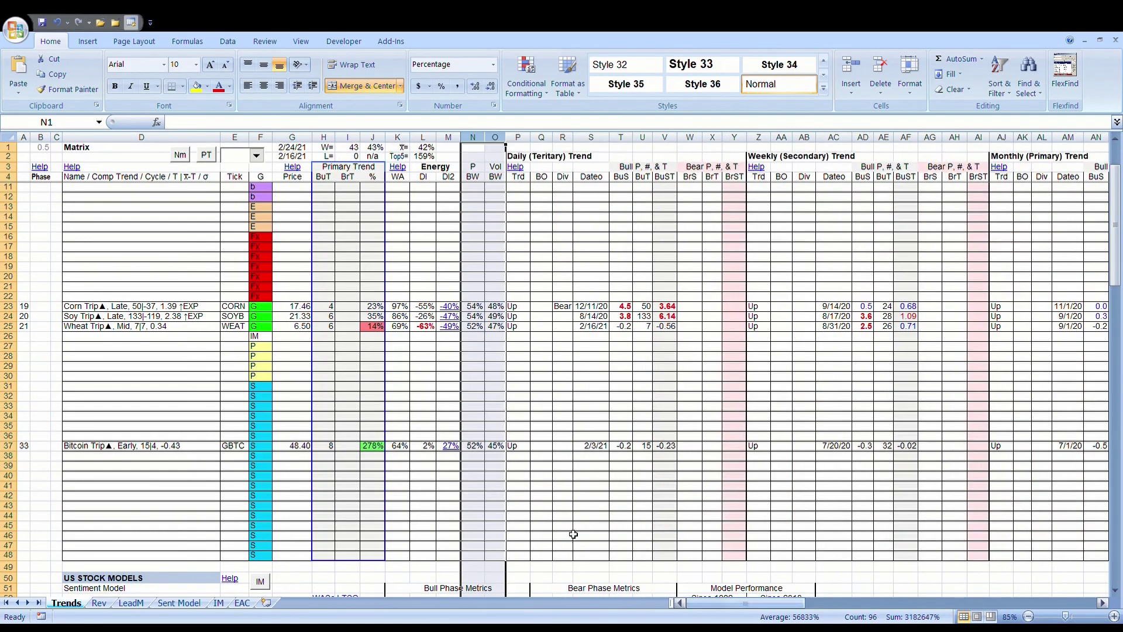